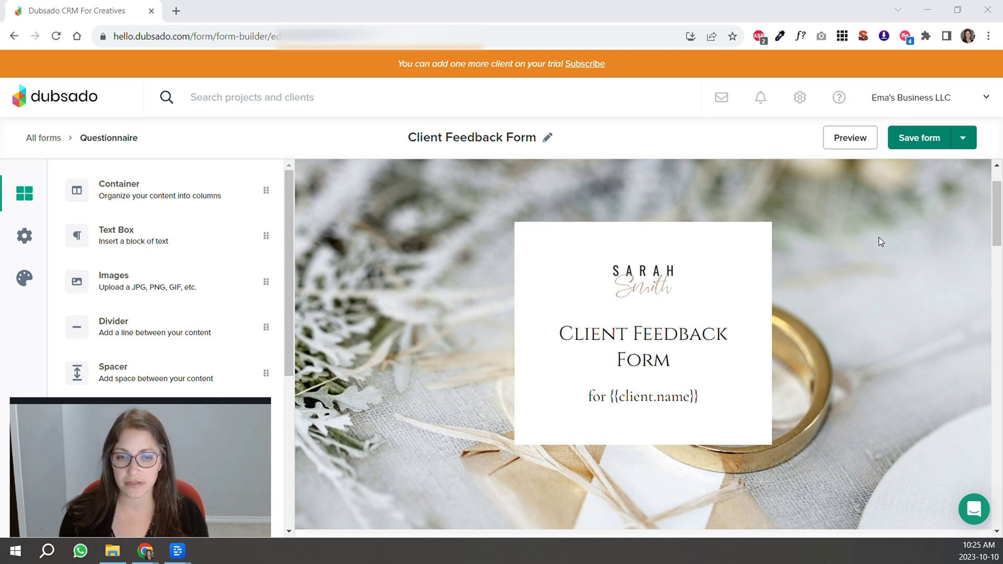
- Review the Client Feedback Form's introduction and its numbered questions about the client's experience, from choosing the business to anything else to know
scroll(861, 264, down, 6)
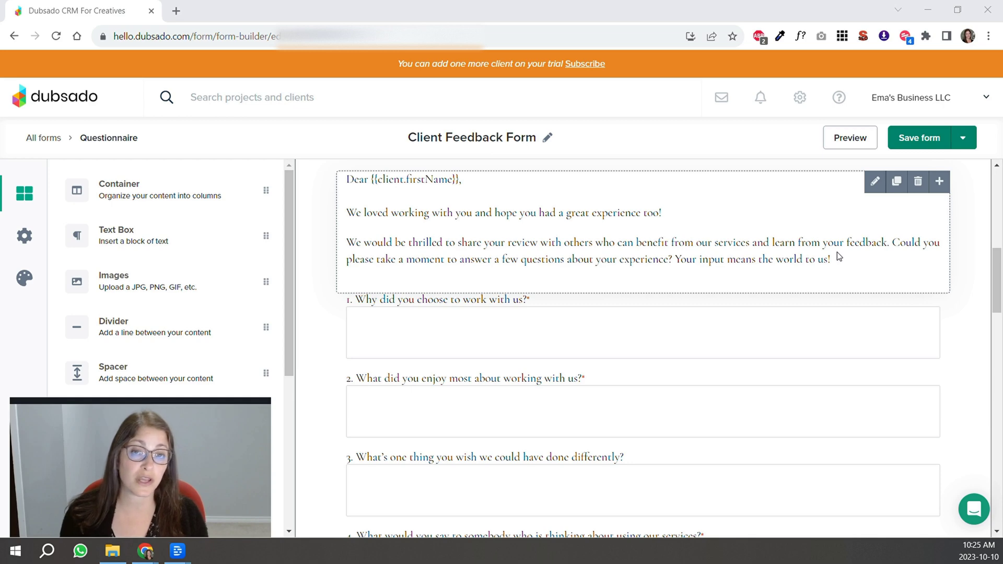
scroll(839, 256, down, 1)
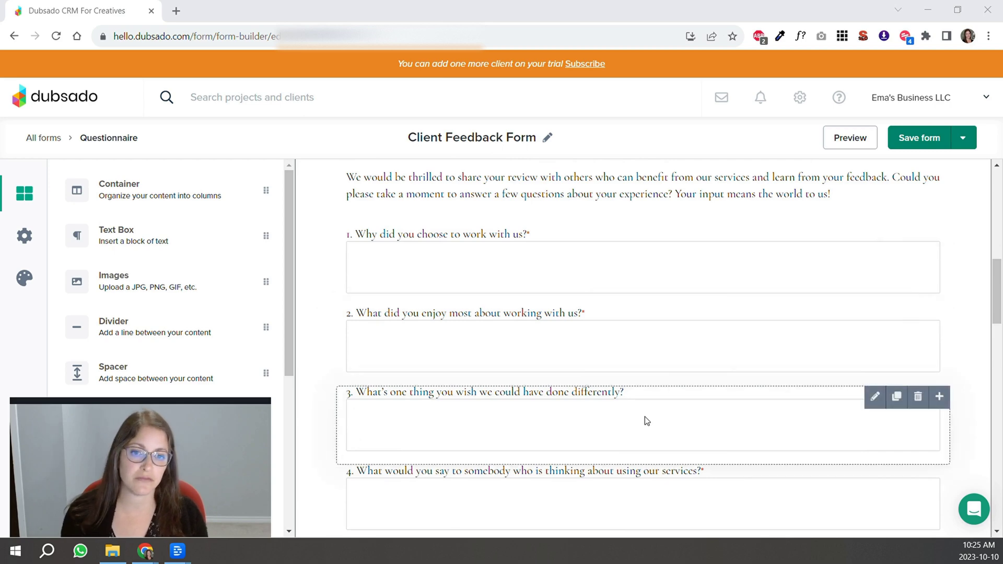
scroll(648, 418, down, 1)
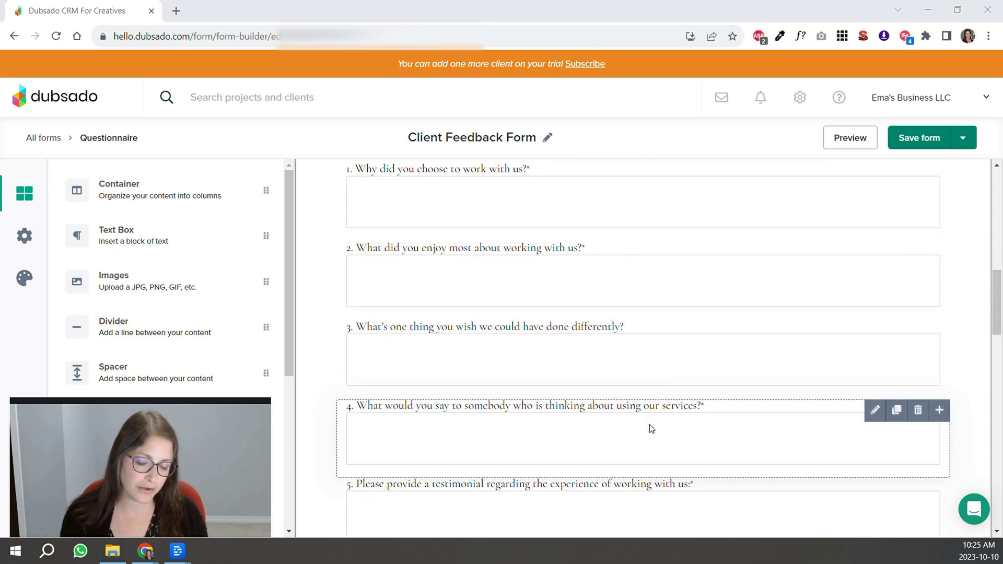
scroll(649, 426, down, 1)
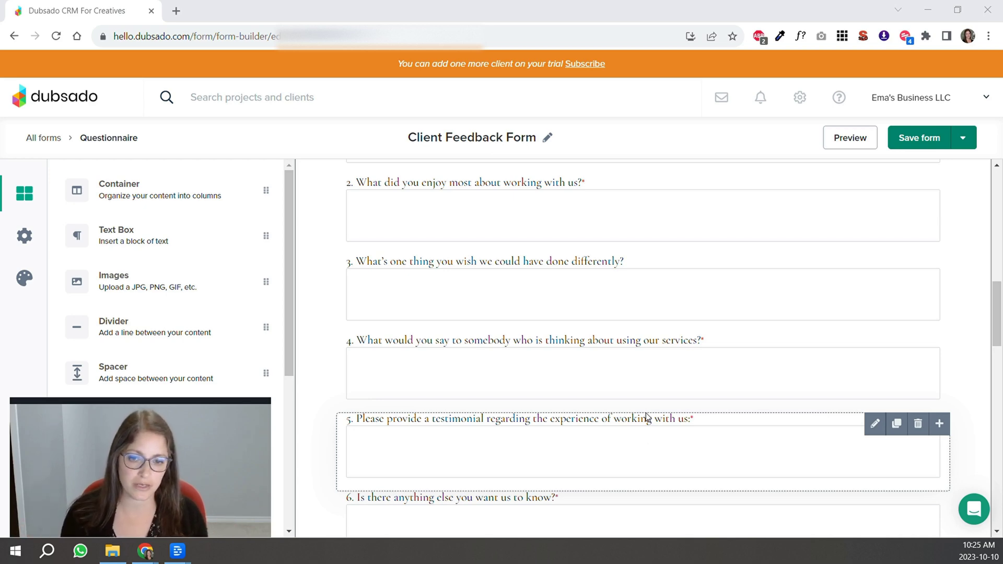
scroll(643, 434, down, 2)
scroll(639, 400, up, 5)
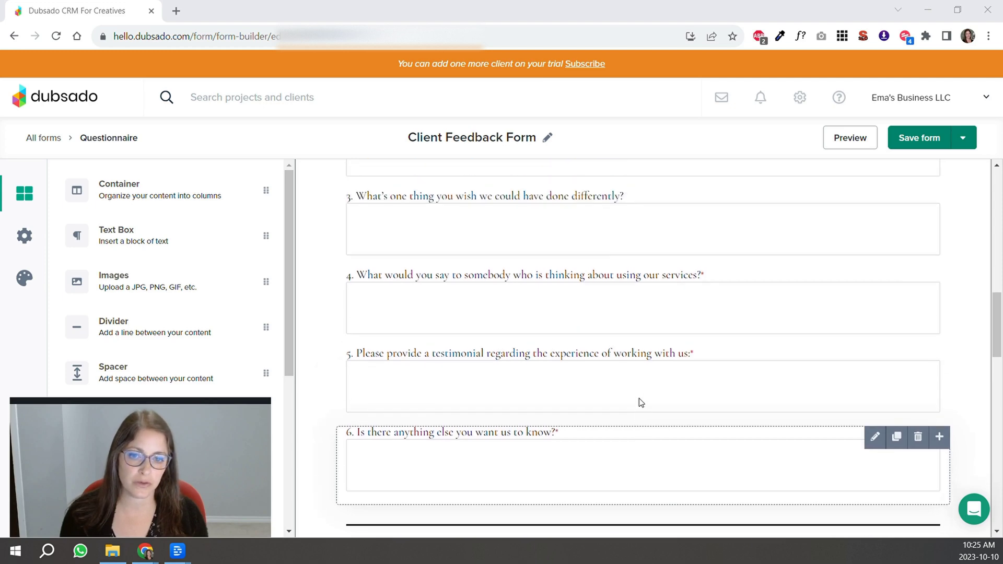
scroll(639, 398, up, 1)
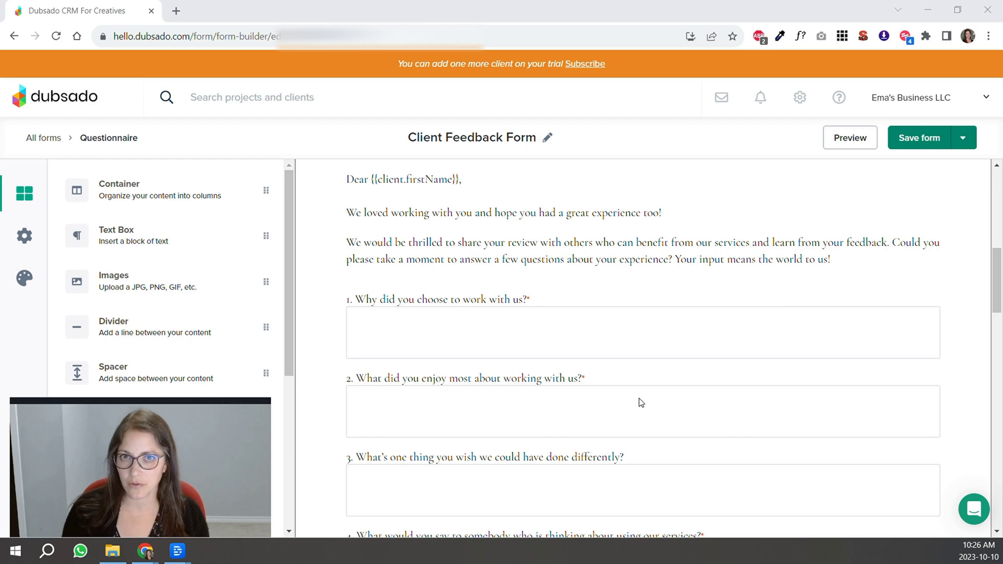
mouse_move(641, 401)
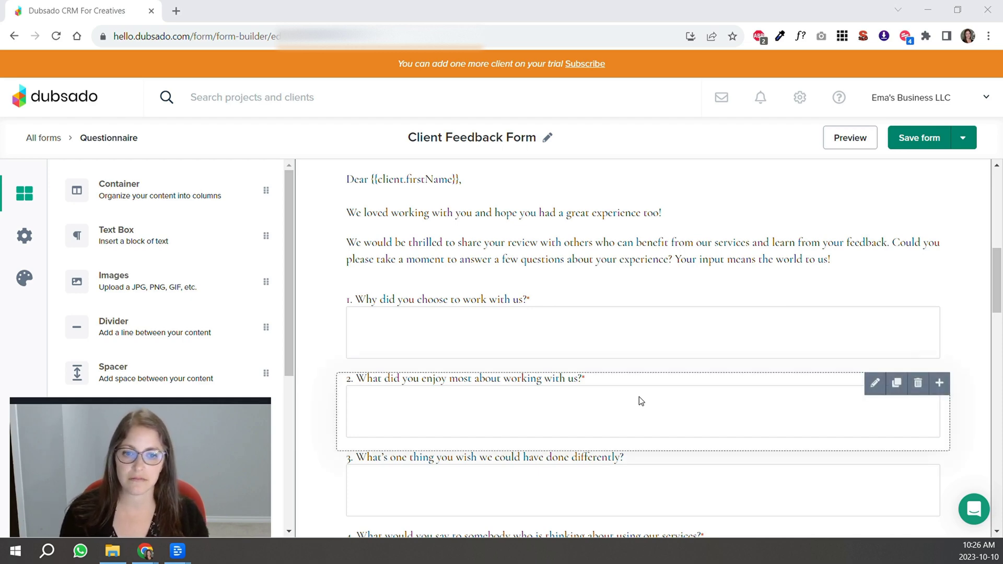
scroll(639, 399, down, 3)
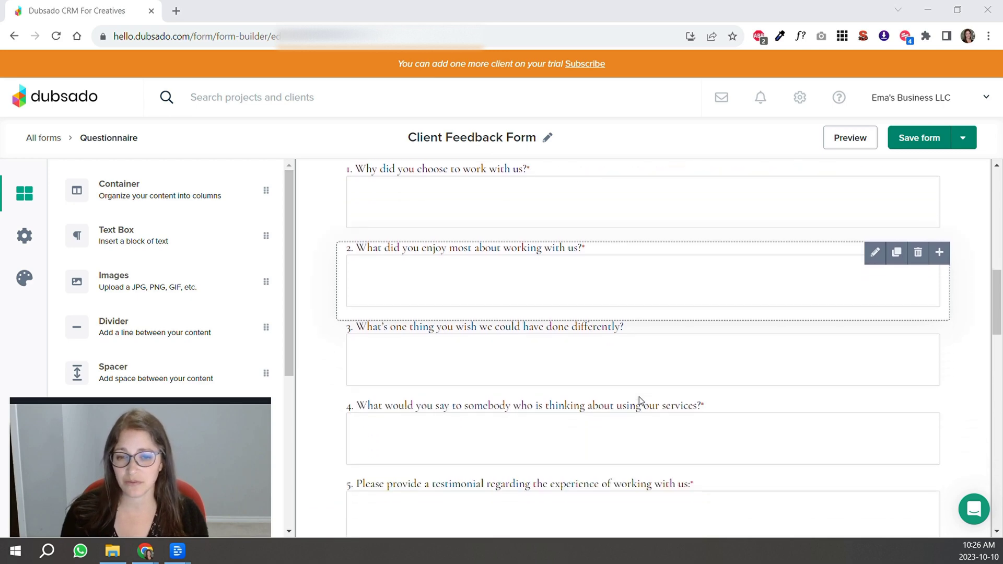
scroll(640, 398, down, 1)
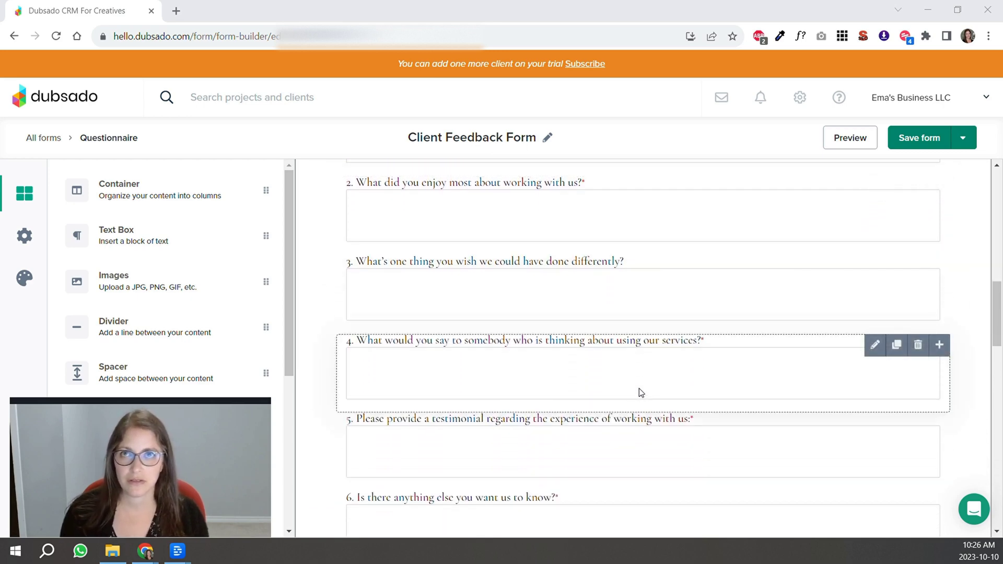
scroll(639, 393, up, 3)
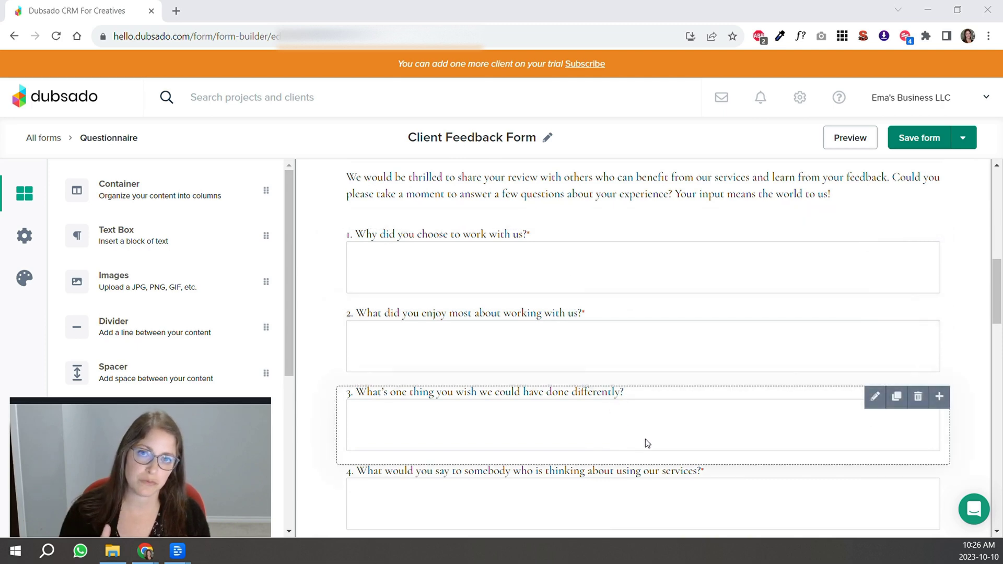
scroll(653, 449, down, 1)
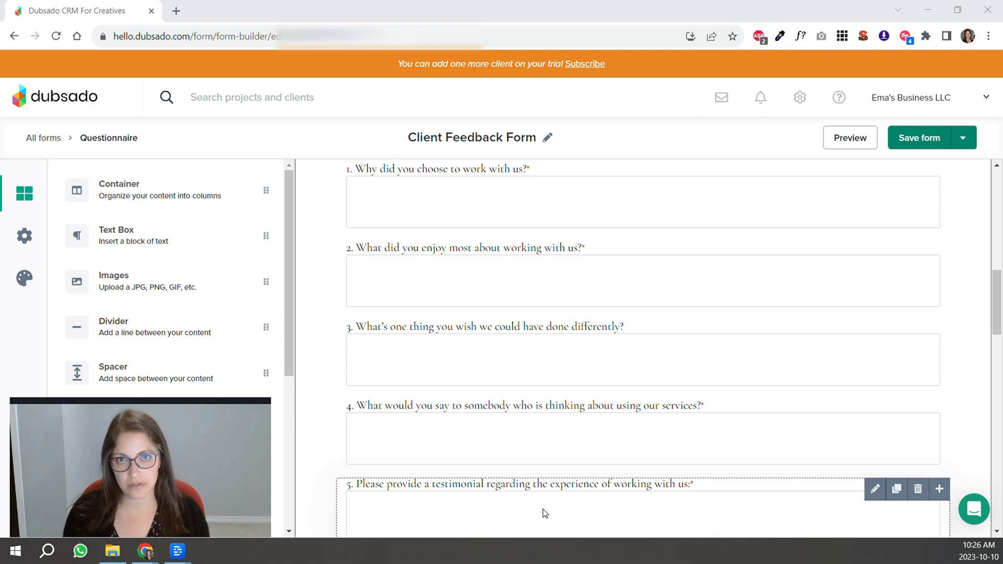
scroll(595, 403, down, 3)
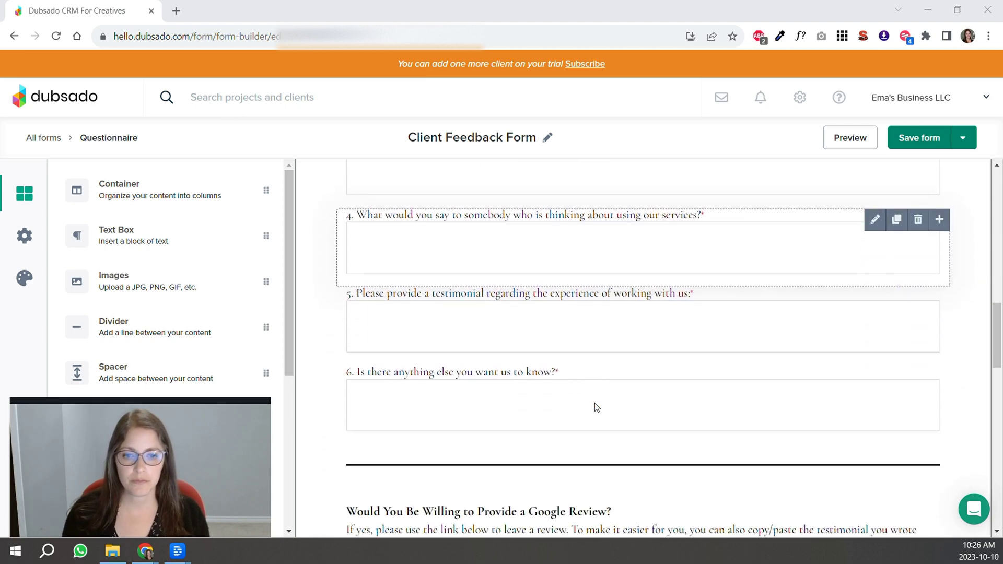
- Examine the Google Review section, including the URL, text and new-tab settings of its Leave a Google Review link
scroll(597, 405, down, 3)
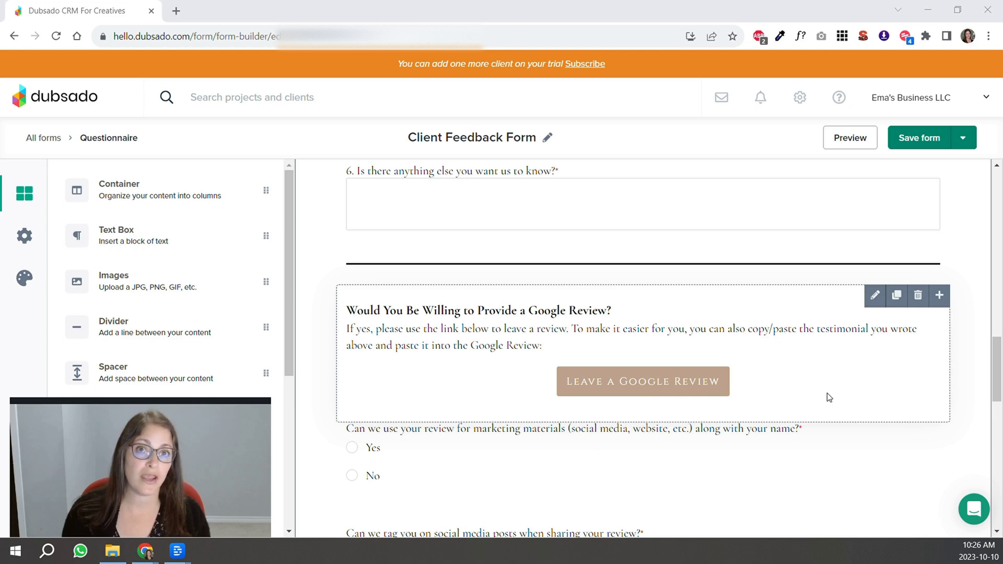
scroll(826, 393, up, 1)
scroll(532, 176, up, 1)
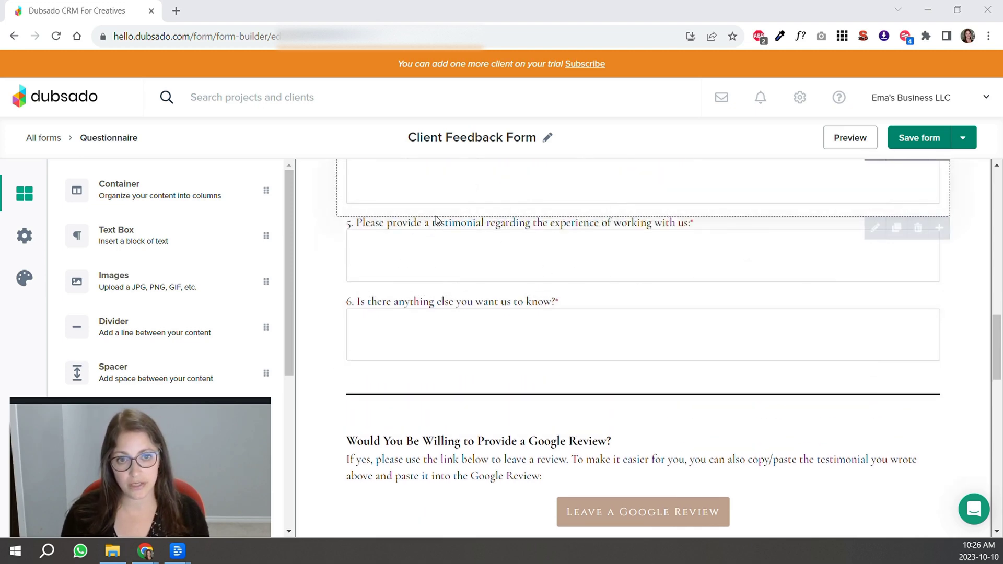
scroll(753, 261, down, 2)
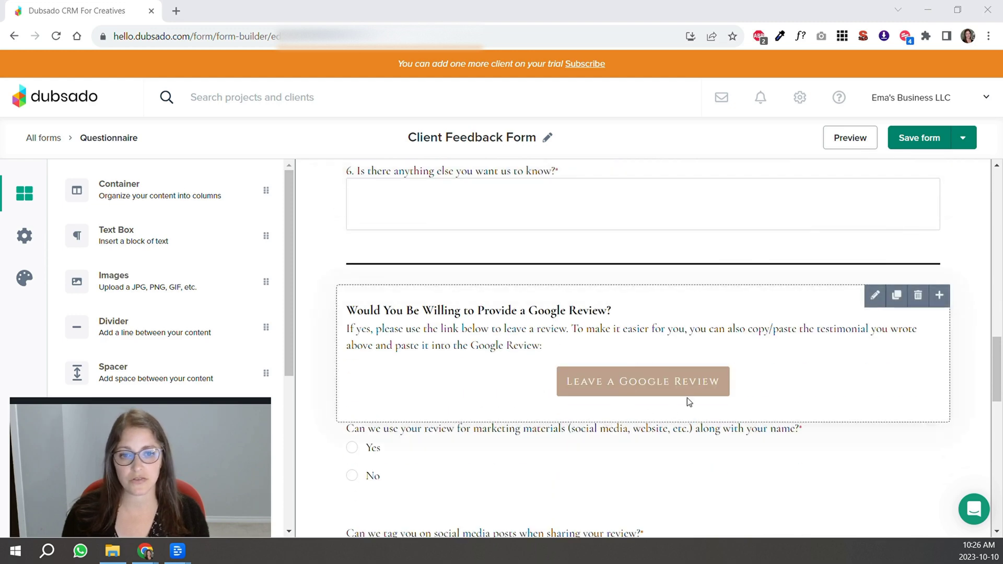
click(874, 293)
click(642, 381)
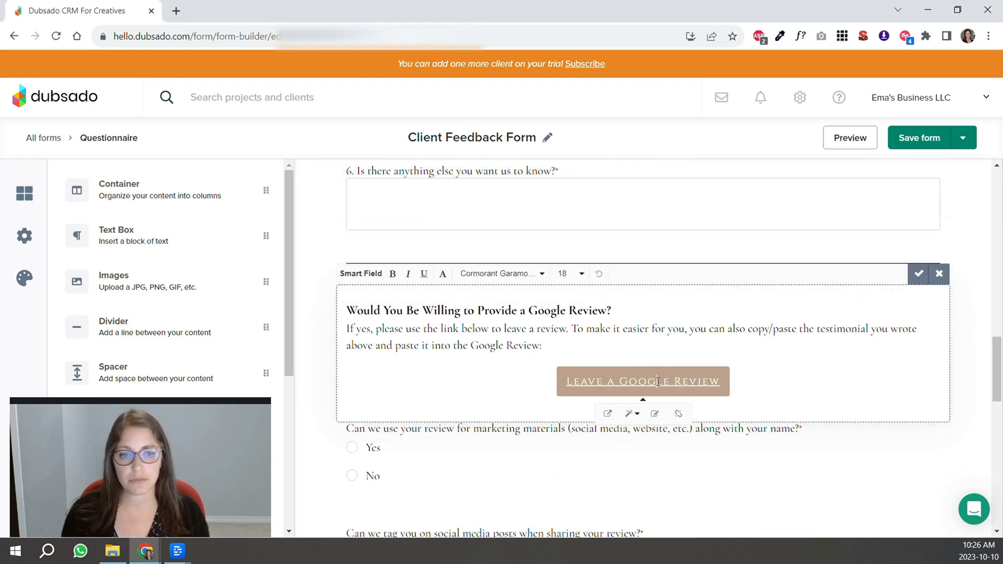
click(655, 413)
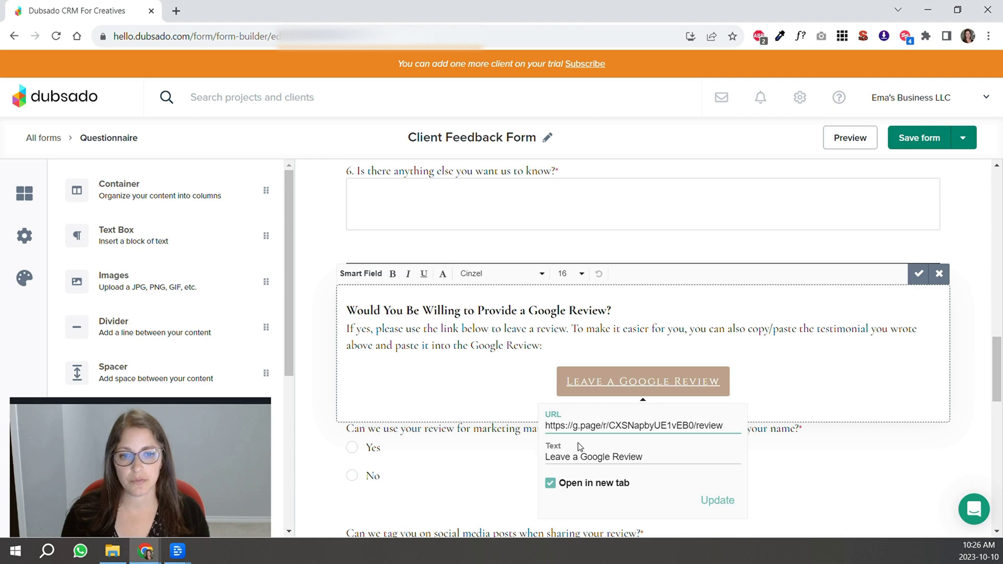
click(826, 374)
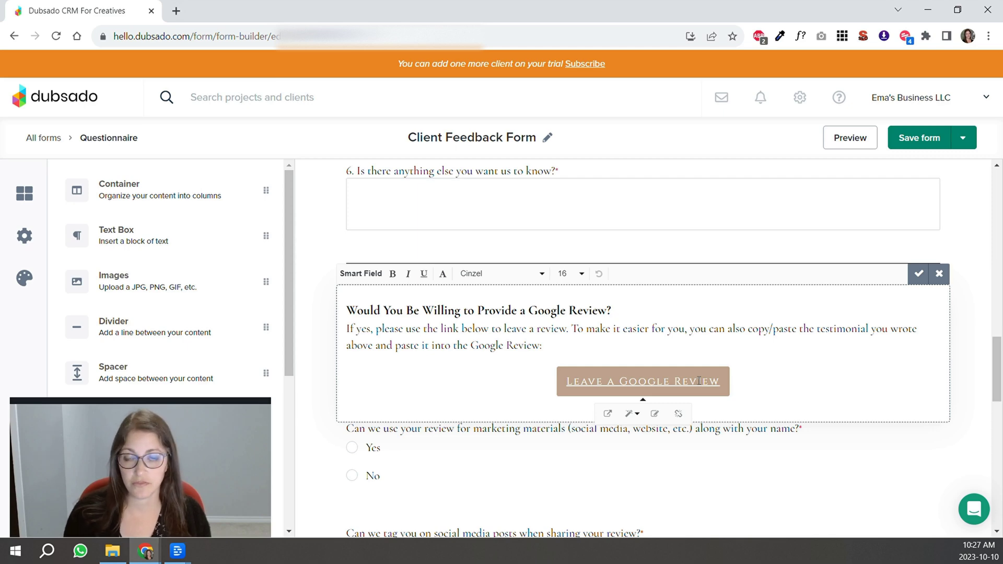
click(969, 400)
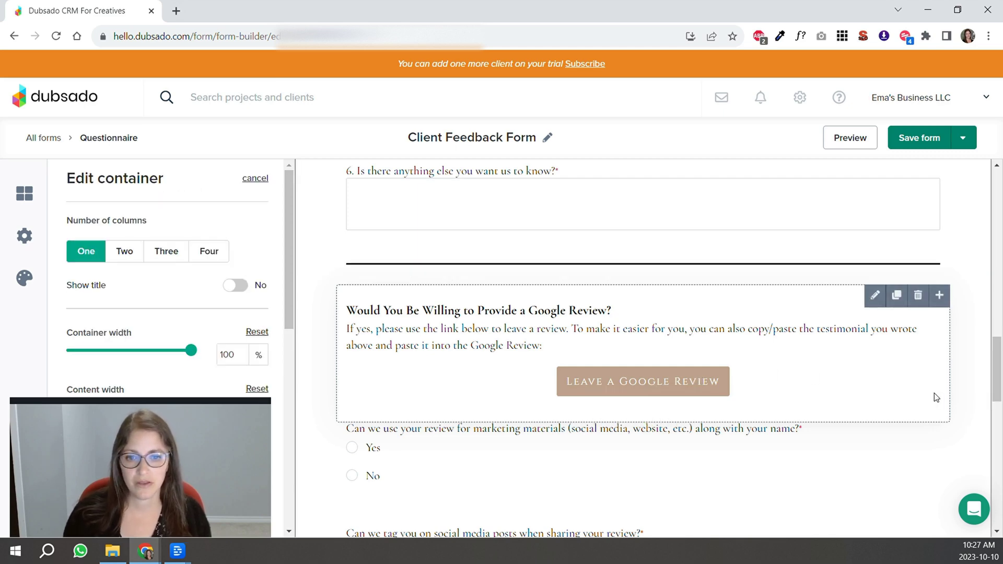
- Review the form's questions on marketing use, social media tagging and handle, and headshot permission with its file upload
scroll(932, 391, down, 3)
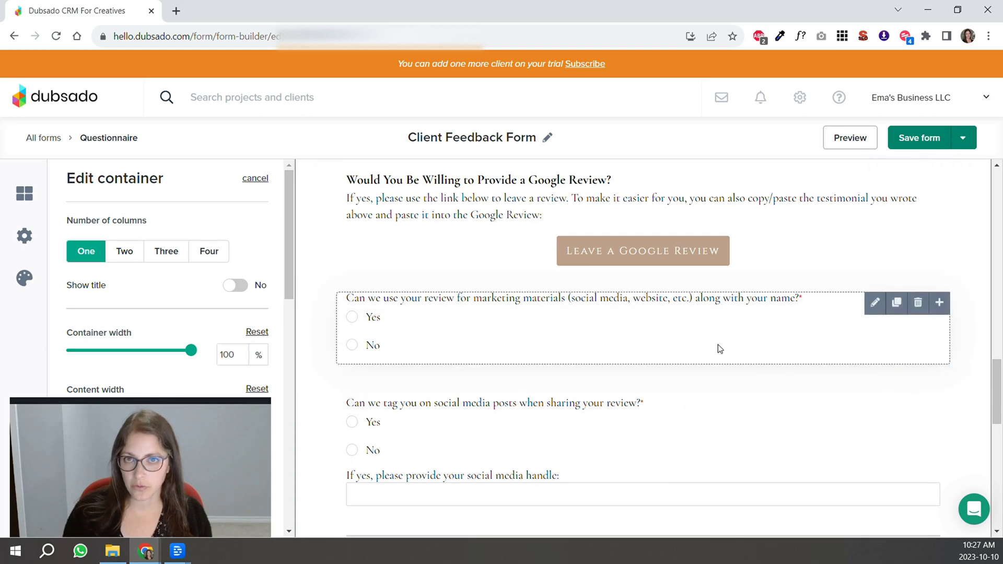
scroll(718, 345, down, 1)
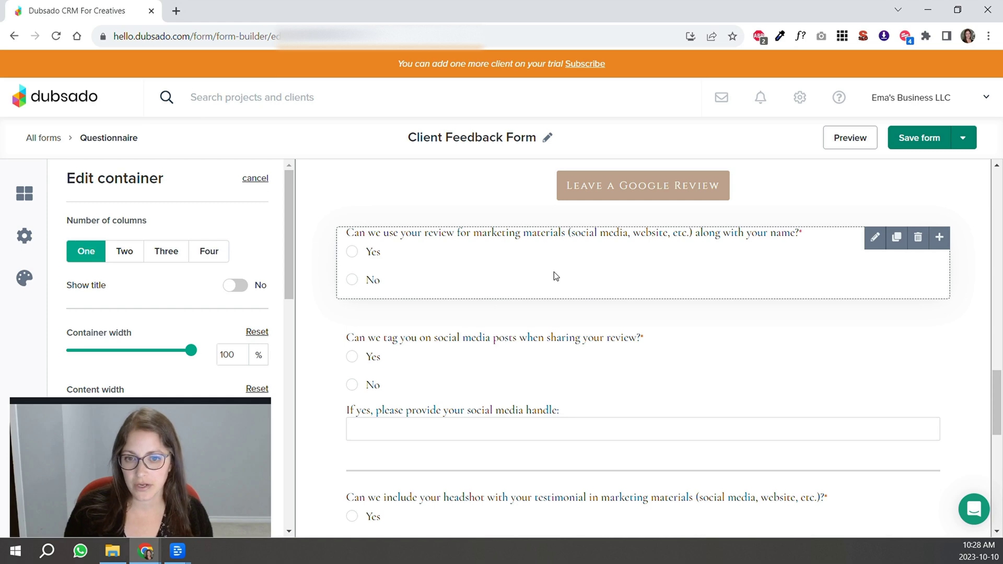
scroll(554, 272, down, 1)
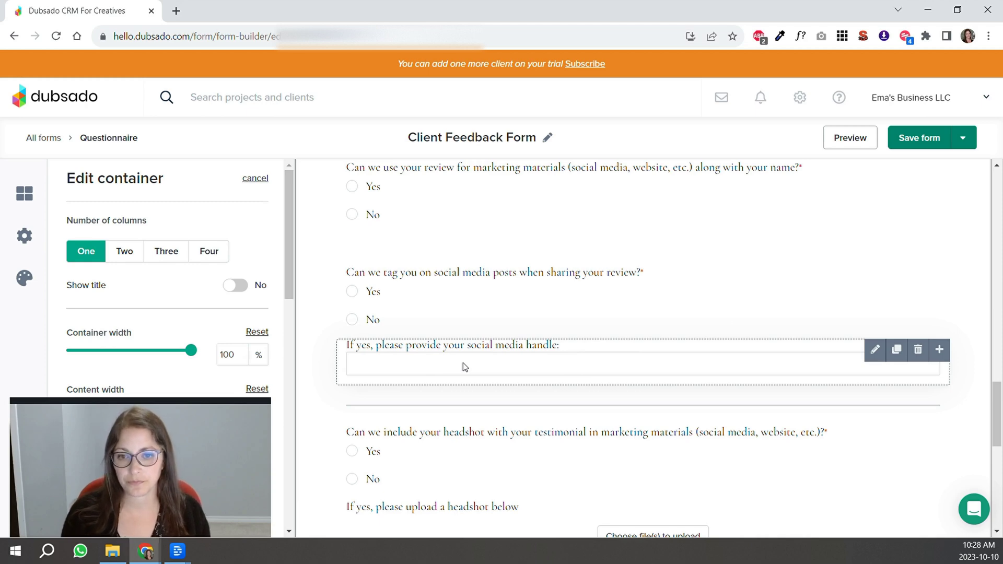
scroll(510, 359, down, 1)
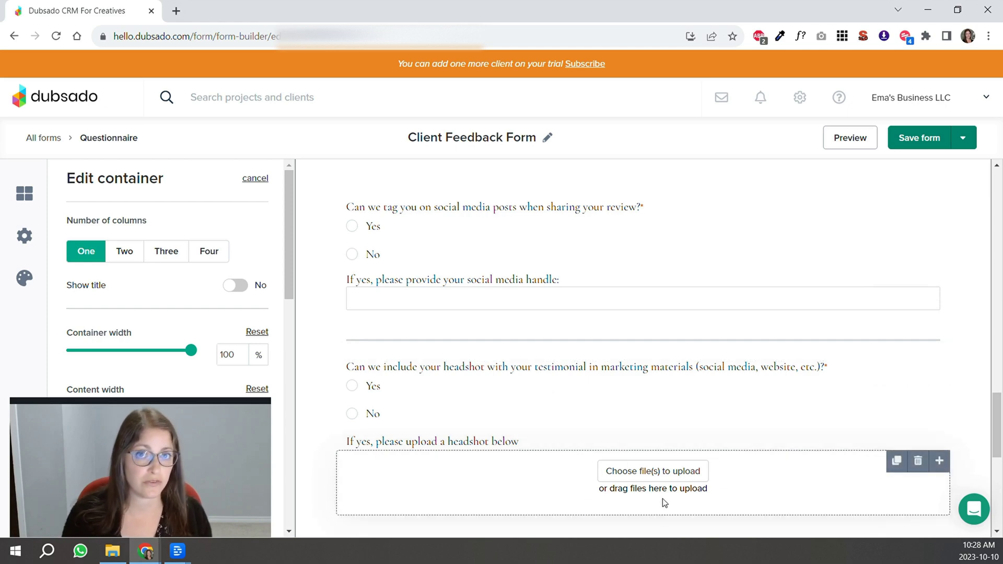
scroll(657, 486, down, 1)
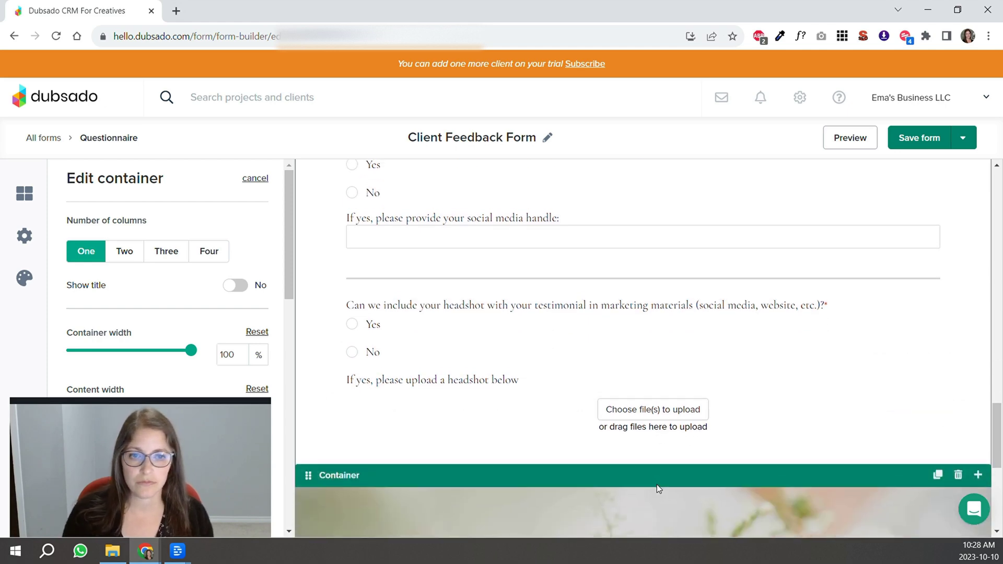
scroll(656, 485, up, 1)
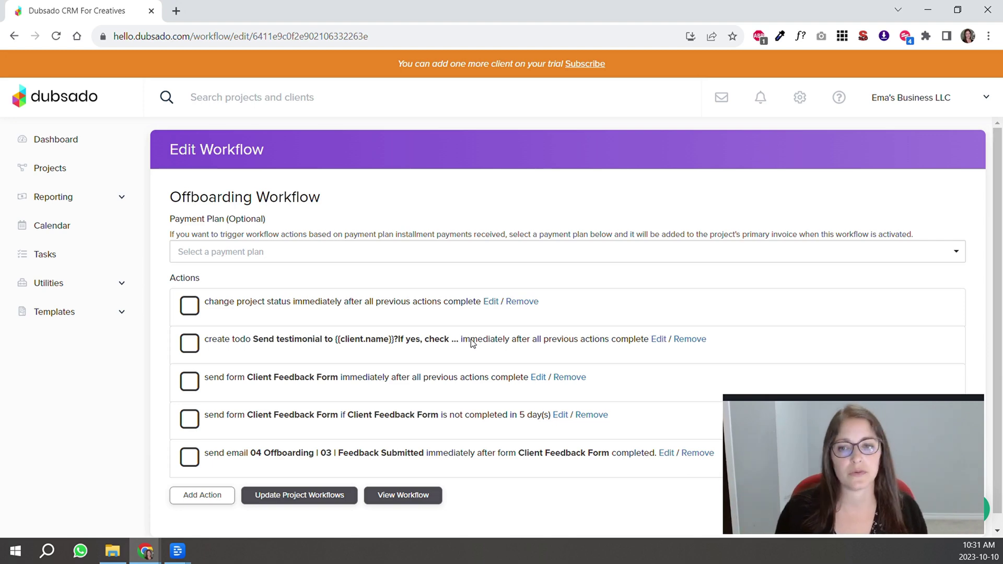
- Inspect the Offboarding Workflow's reminder action for an uncompleted Client Feedback Form, including its timing, email body and form link variable, and close it without applying
click(560, 415)
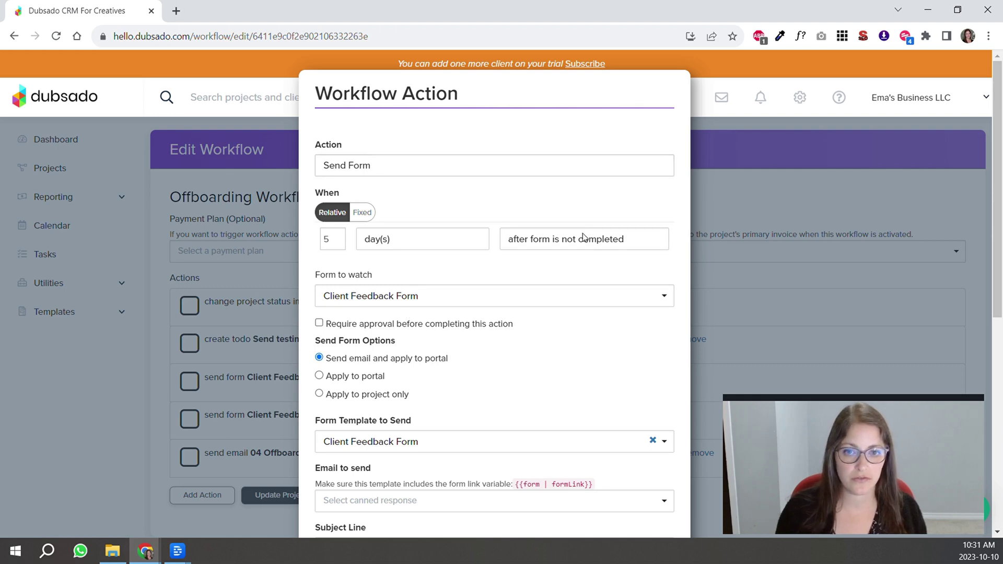
scroll(491, 297, down, 1)
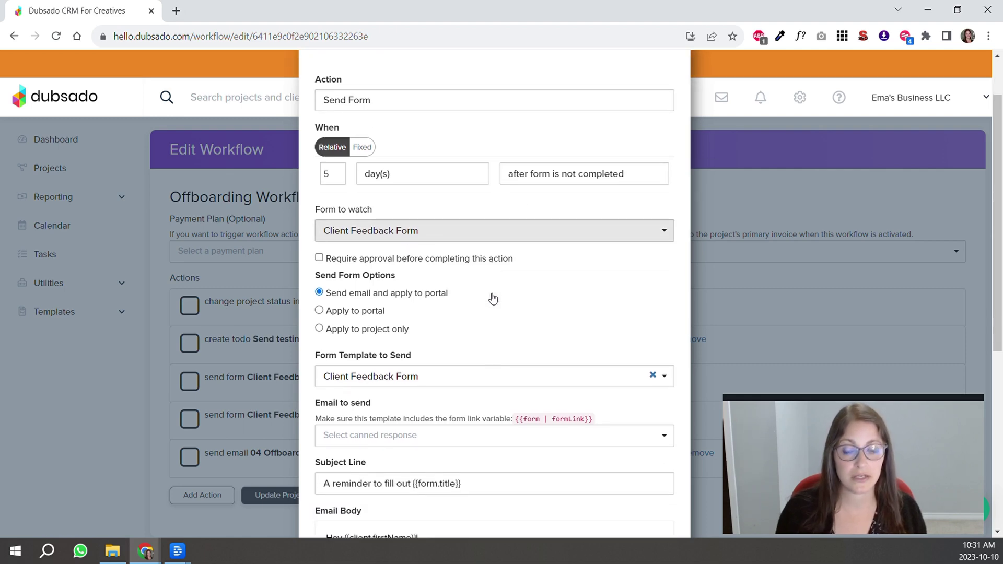
scroll(493, 291, down, 1)
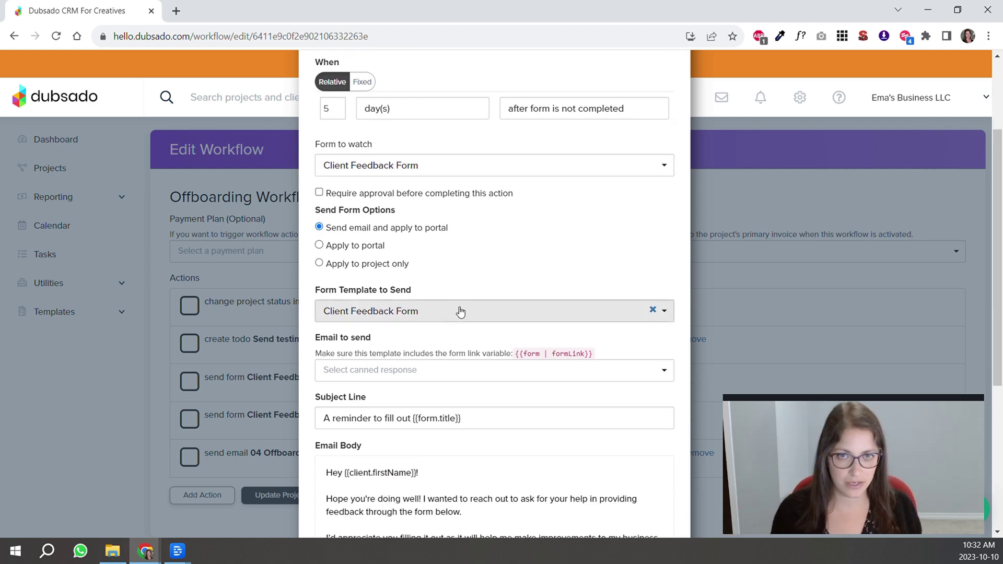
scroll(461, 312, up, 1)
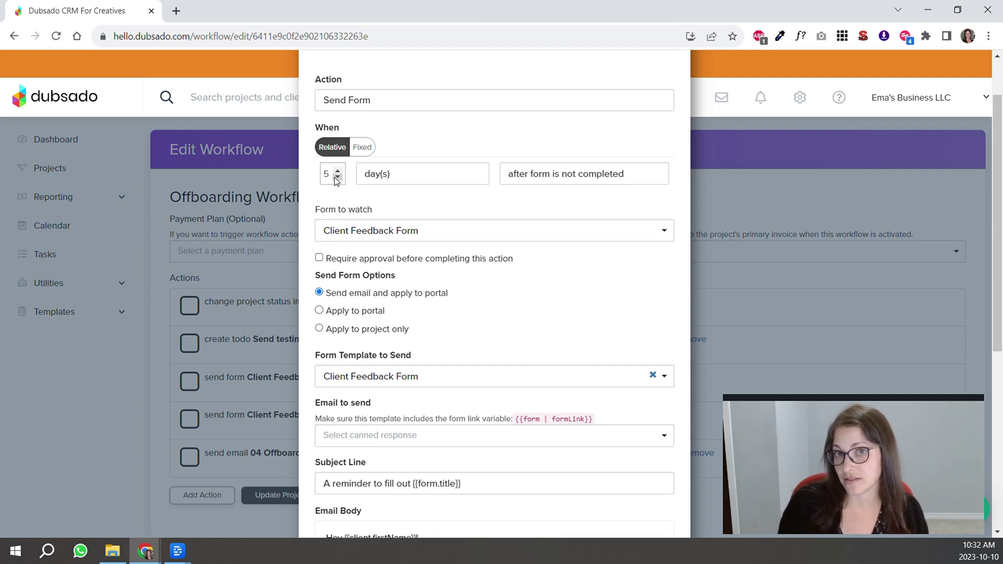
scroll(352, 215, down, 3)
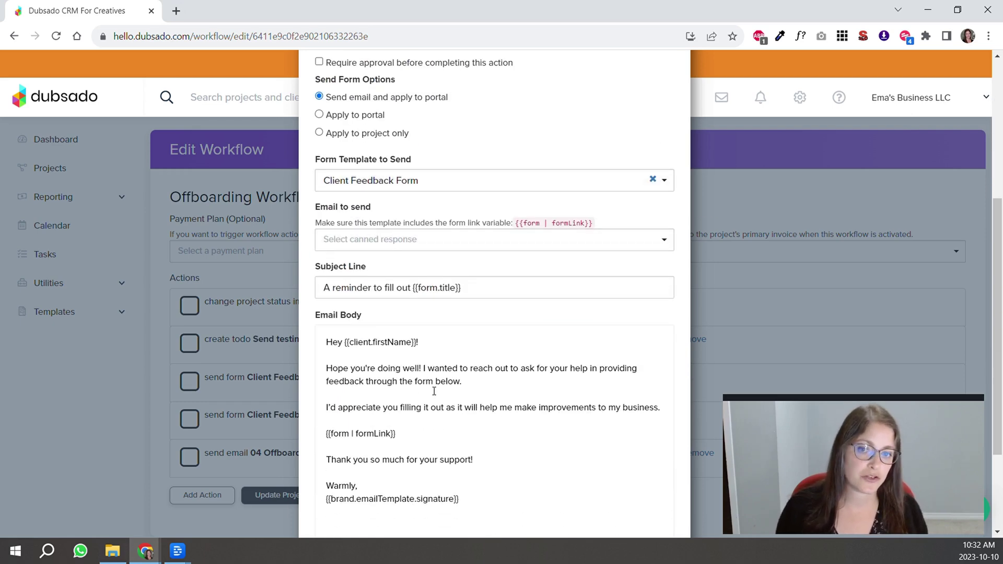
scroll(437, 389, down, 1)
drag(327, 369, 404, 367)
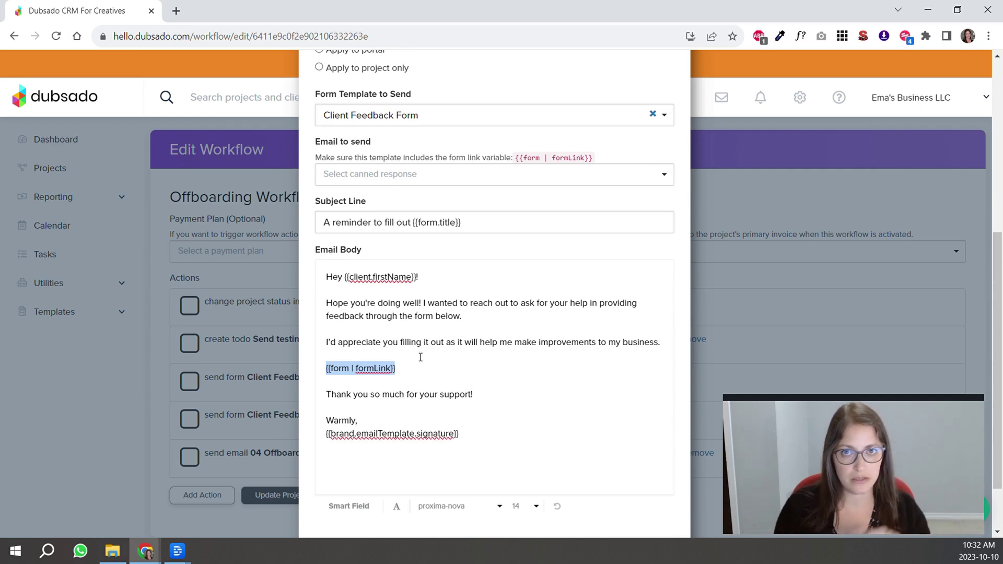
scroll(457, 353, down, 2)
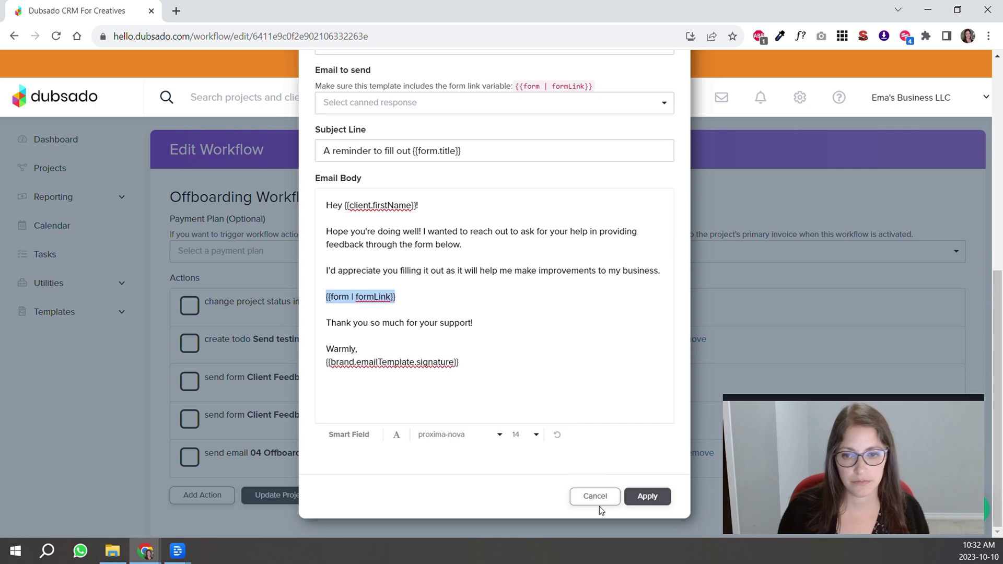
click(599, 502)
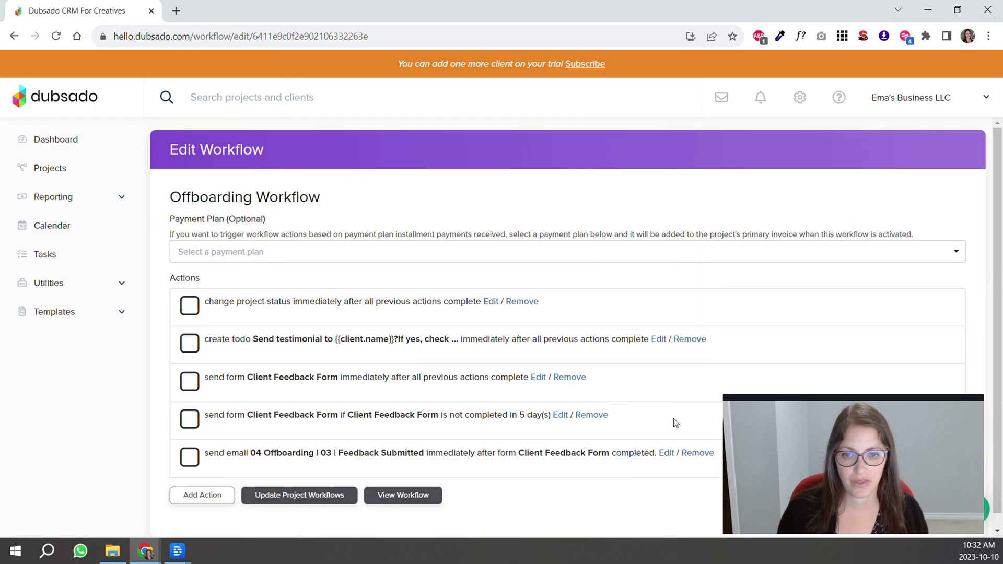
- Inspect the workflow's Feedback Submitted email action, including its trigger, subject line and message, and close it without applying
click(667, 456)
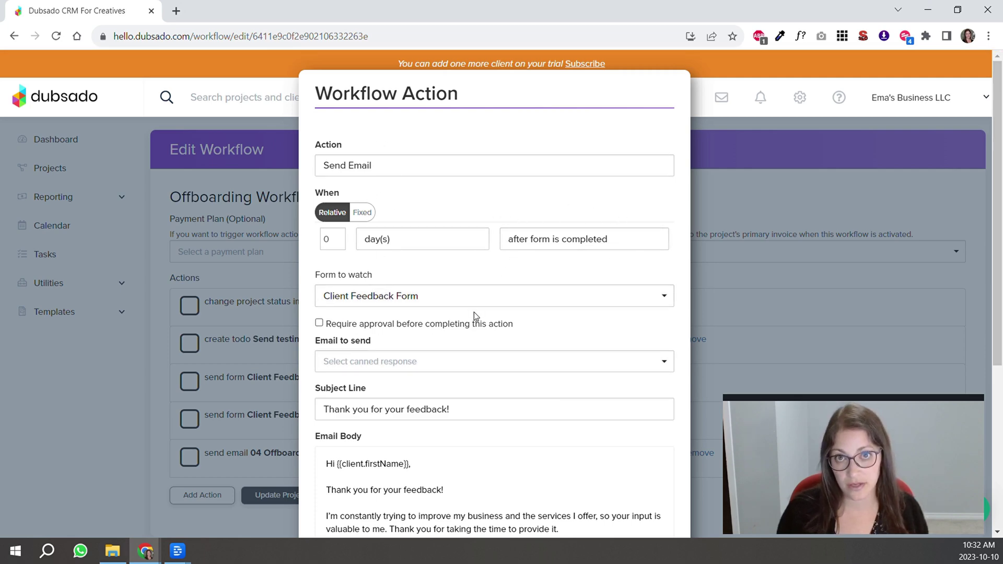
scroll(553, 287, down, 5)
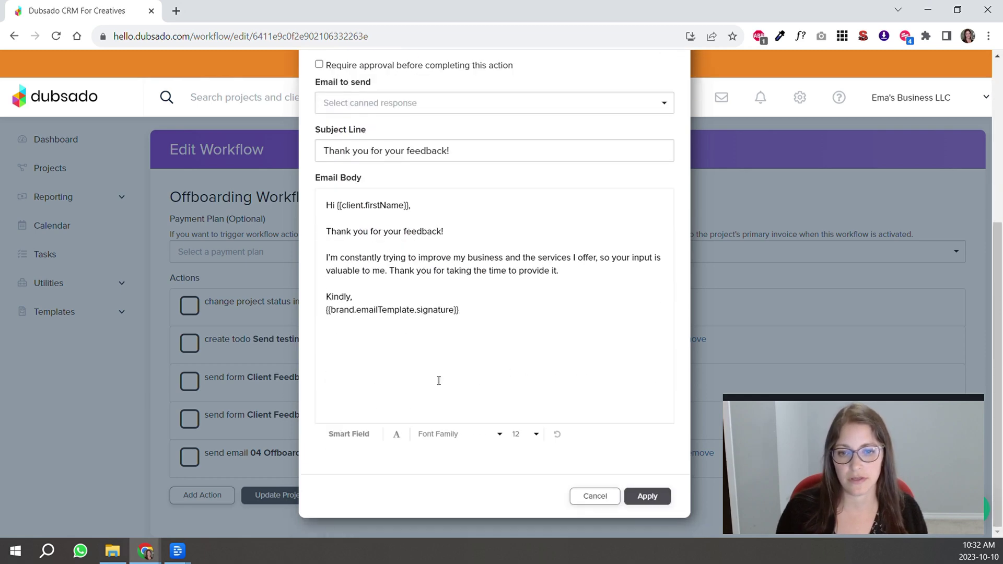
click(594, 499)
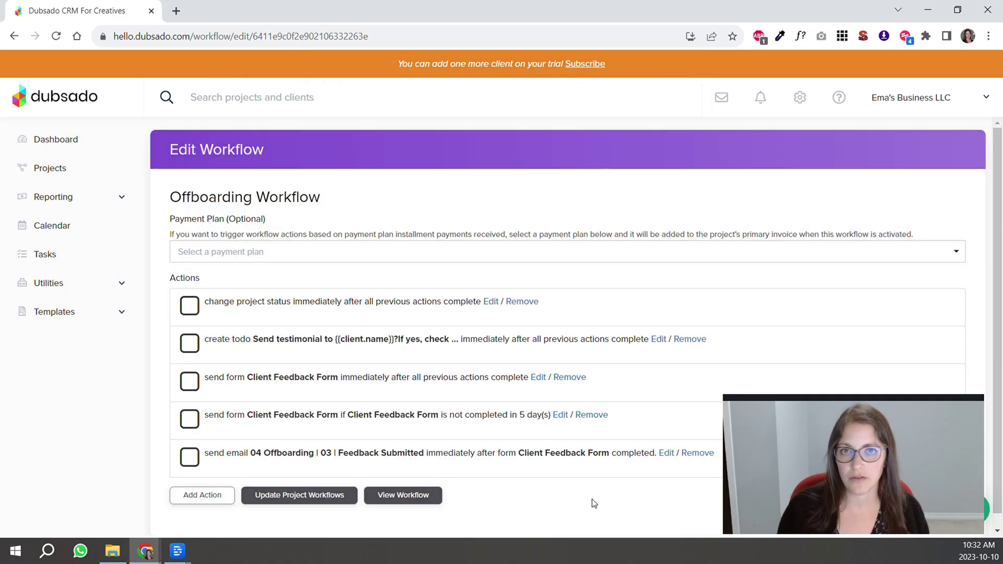